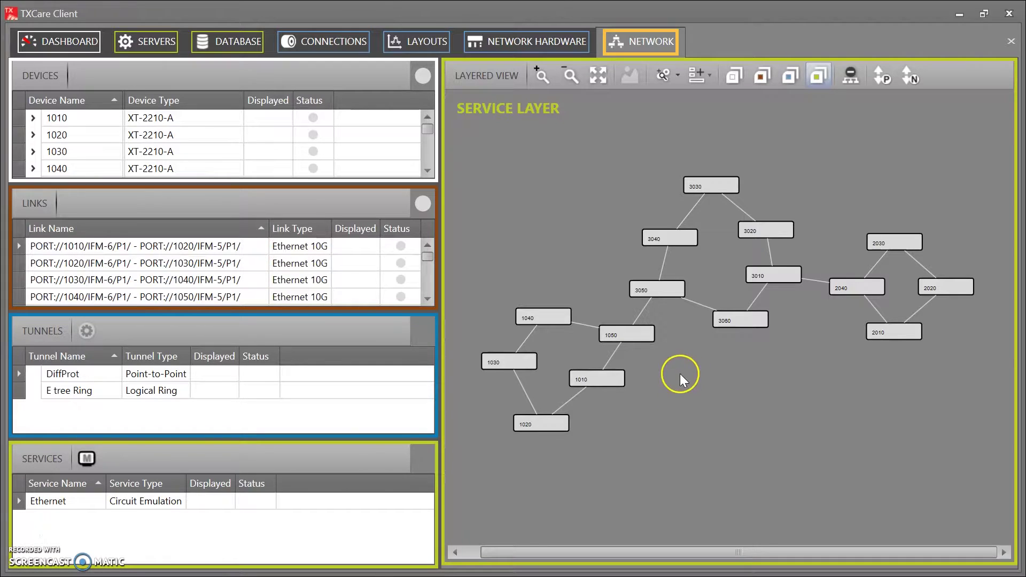
Step: Display the E tree Ring tunnel on the network map and examine its path
left_click(83, 391)
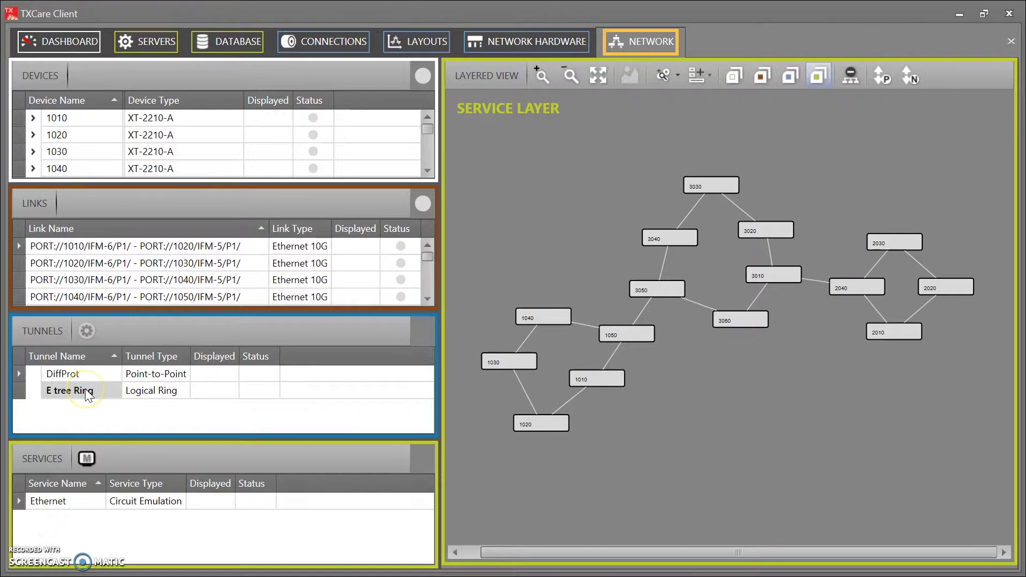
double_click(85, 389)
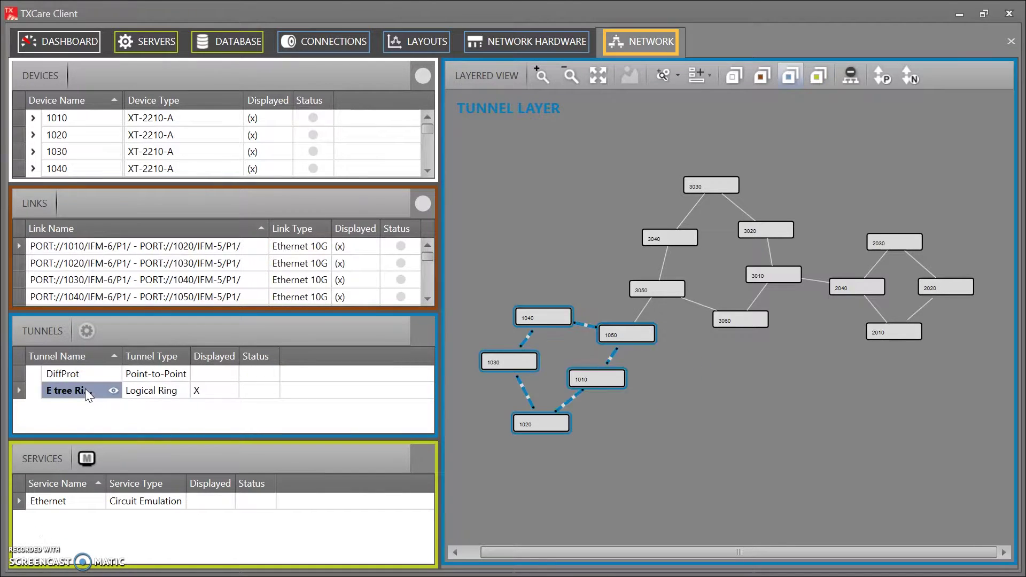
left_click(561, 323)
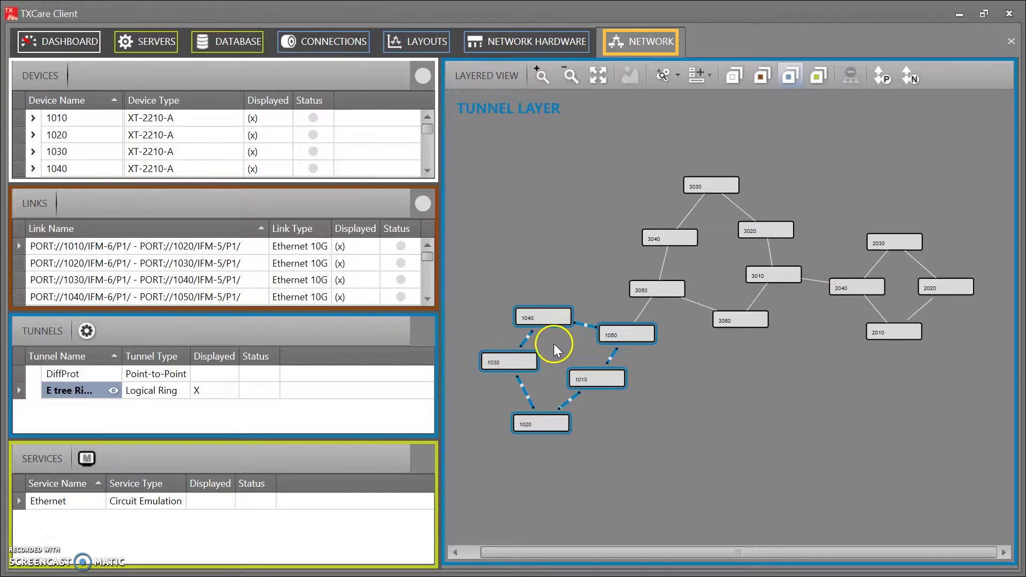
Step: Start creating a new service from the connections view, maximize the wizard and continue past its information page
left_click(328, 41)
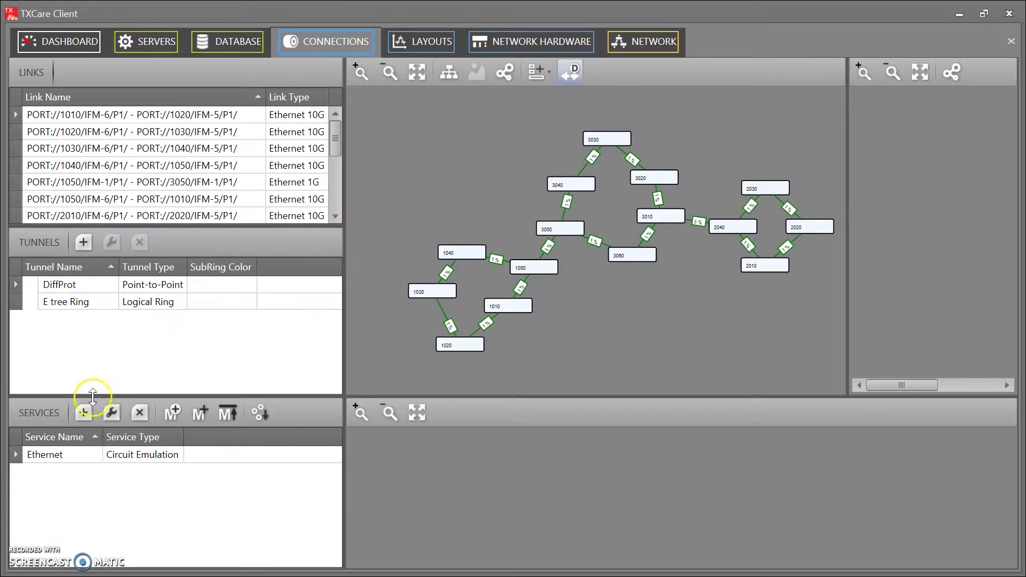
left_click(83, 412)
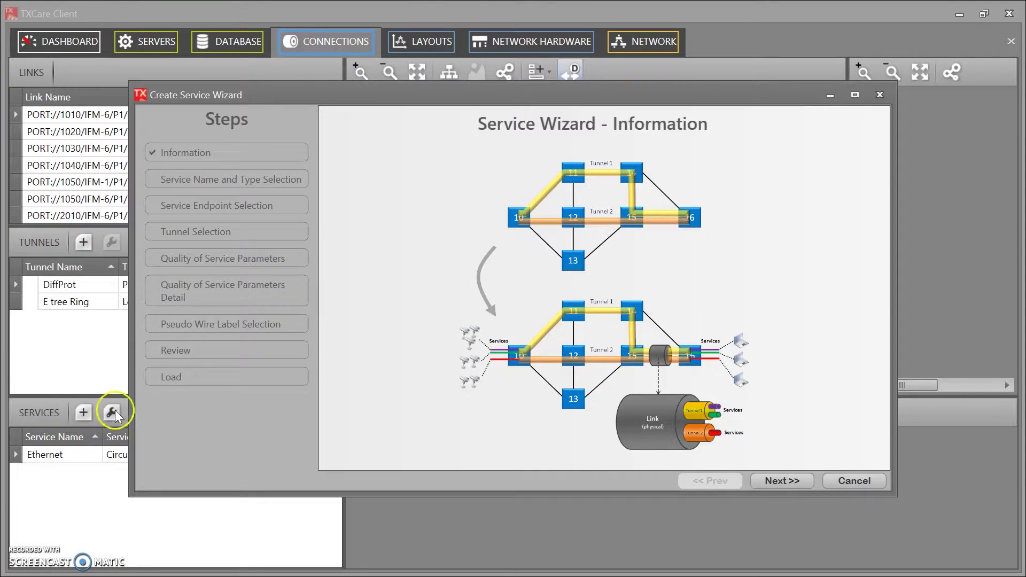
left_click(855, 95)
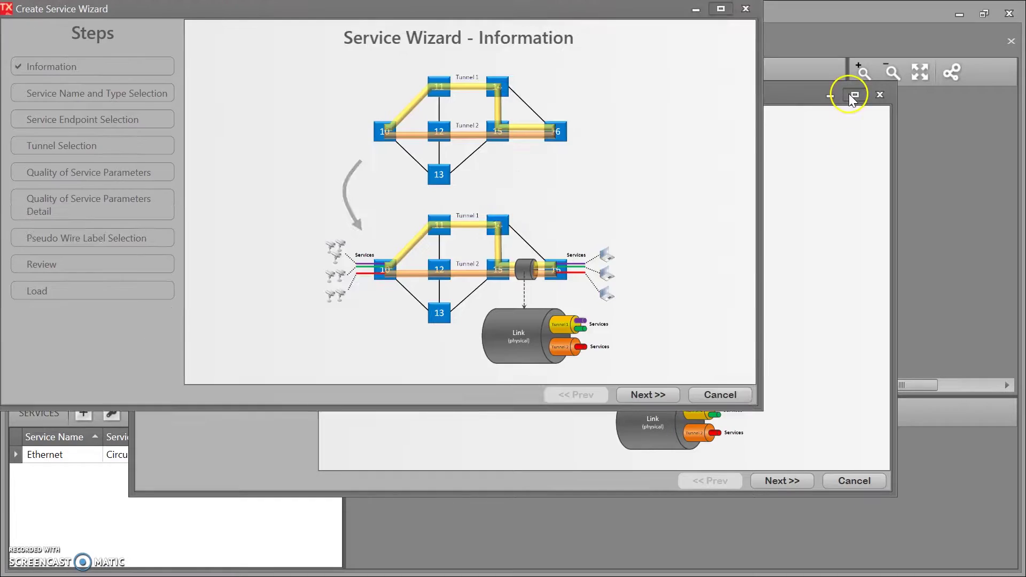
left_click(903, 559)
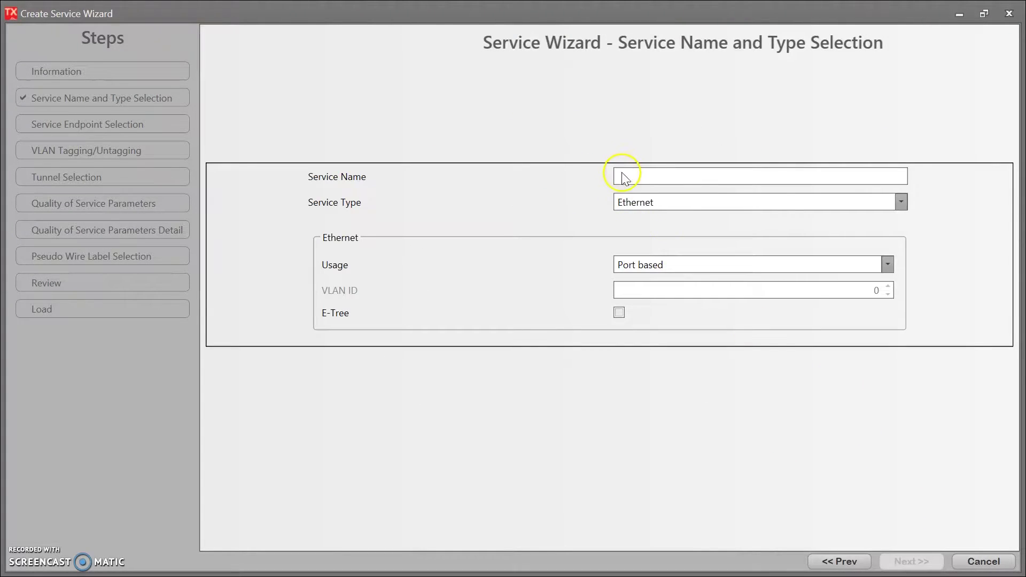
Step: Name the service "E-Tree service", keep it as a port-based Ethernet service, and enable E-Tree
left_click(622, 174)
type("E")
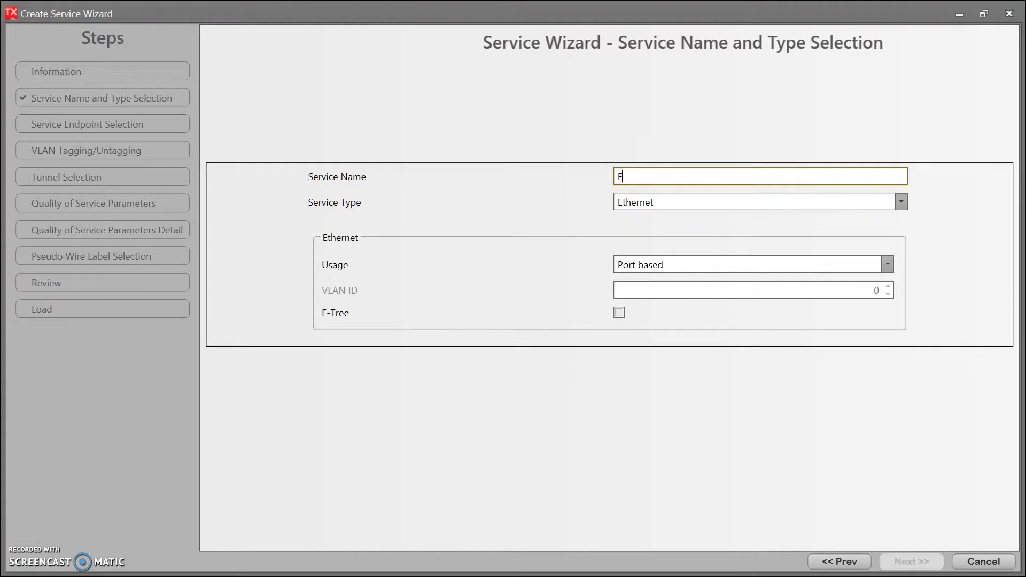
type("-Tree service")
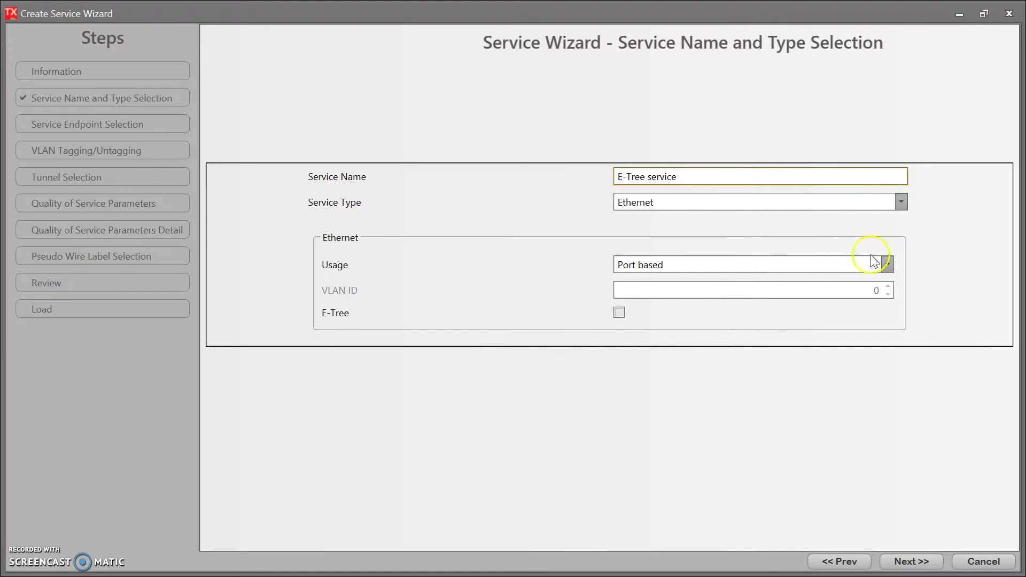
left_click(620, 315)
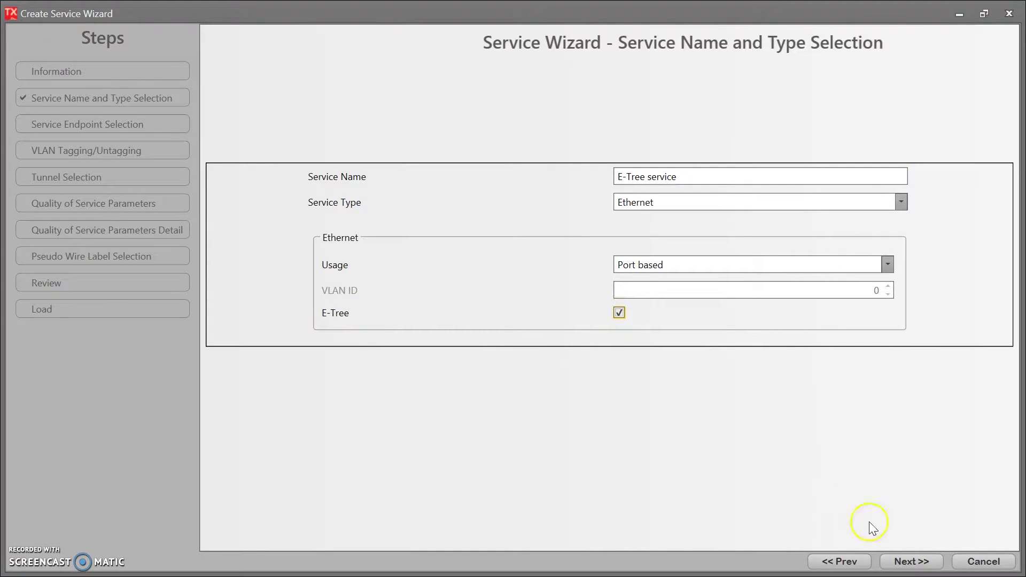
left_click(911, 561)
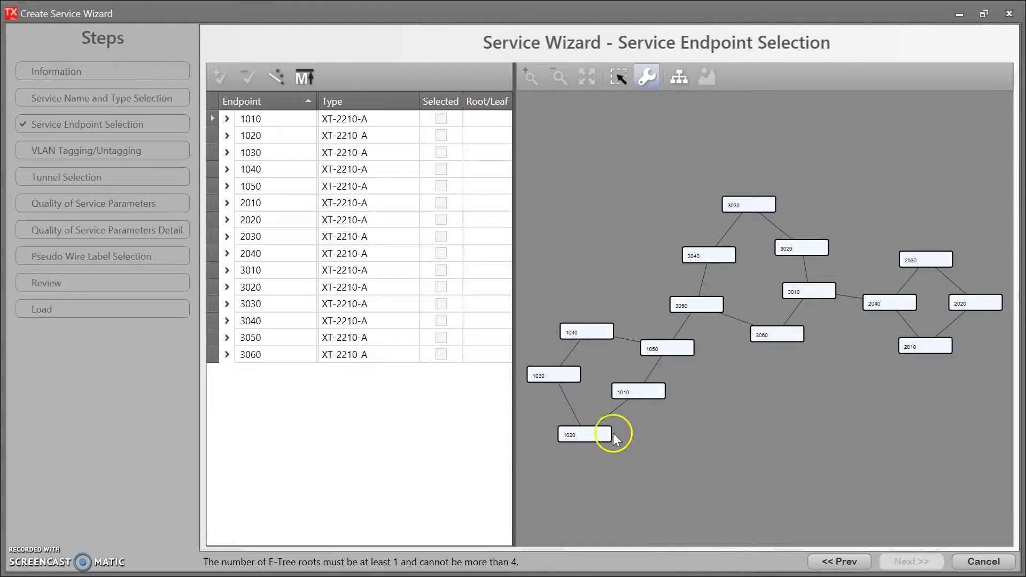
Step: Add port IFM-1/P1 of device 1010 as a service endpoint and set its role to Root
double_click(630, 396)
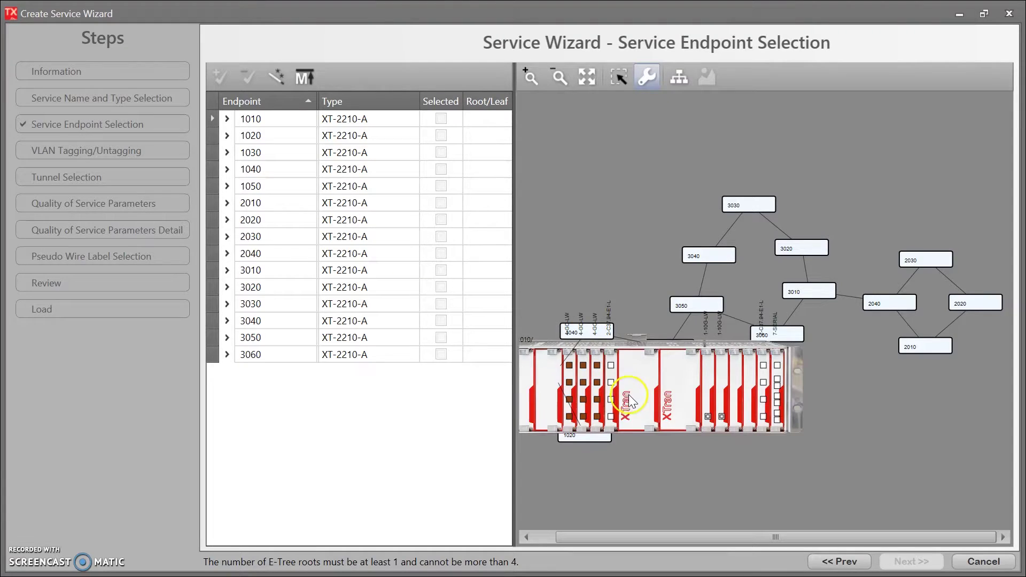
left_click(567, 364)
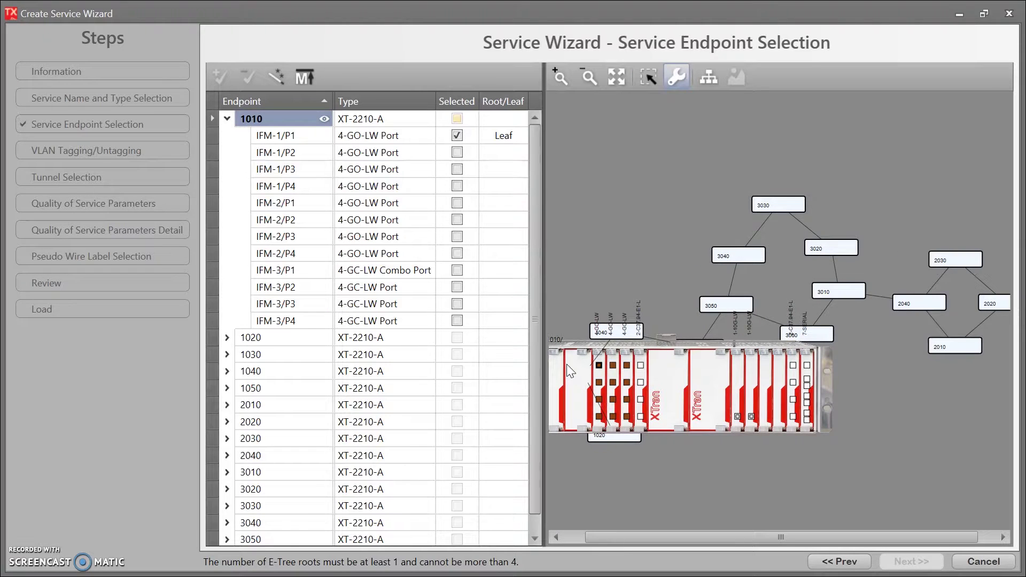
left_click(503, 139)
left_click(504, 138)
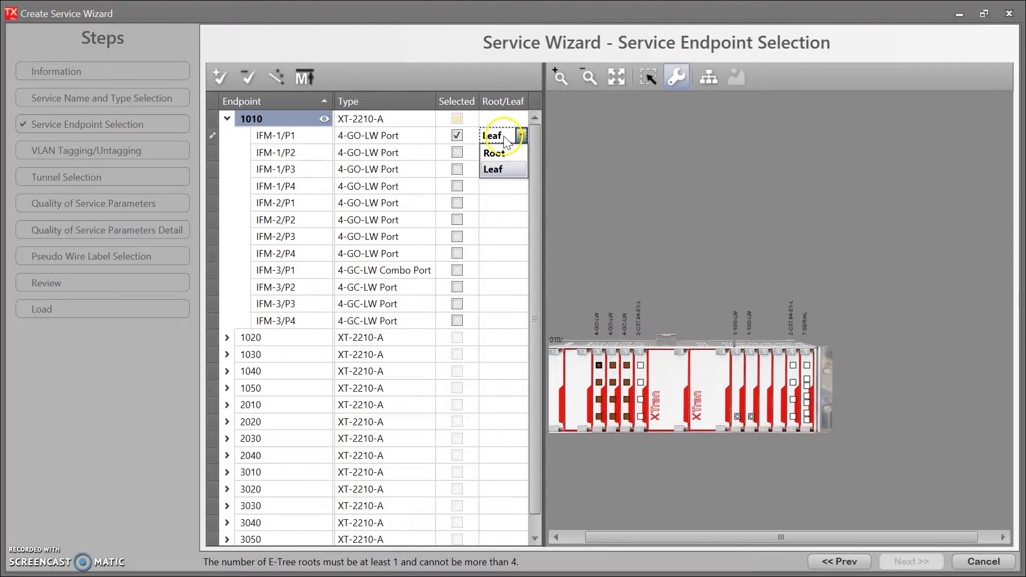
left_click(507, 153)
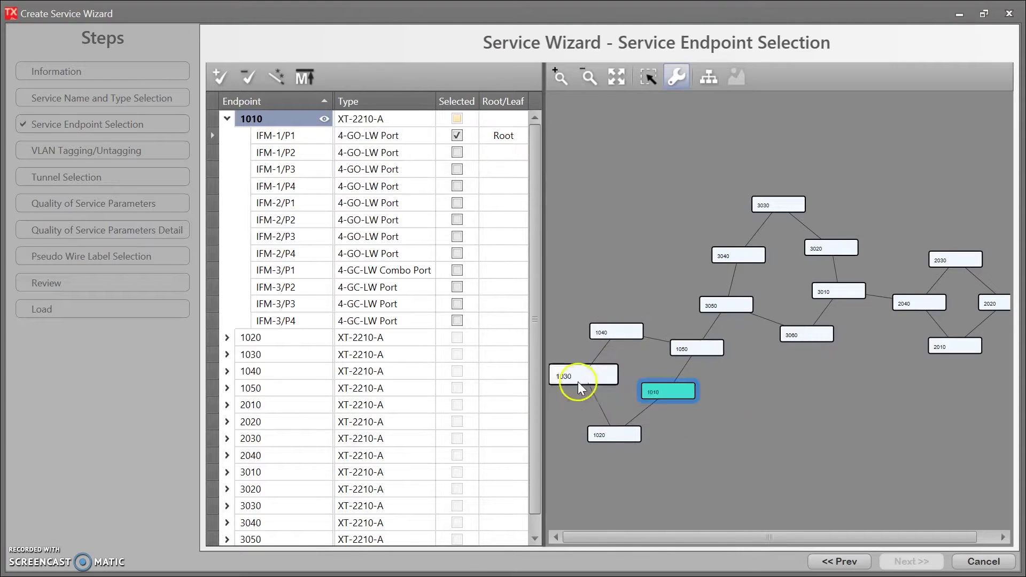
Step: Add port IFM-2/P1 of device 1020 and port IFM-1/P1 of device 1030 as leaf endpoints
mouse_move(605, 439)
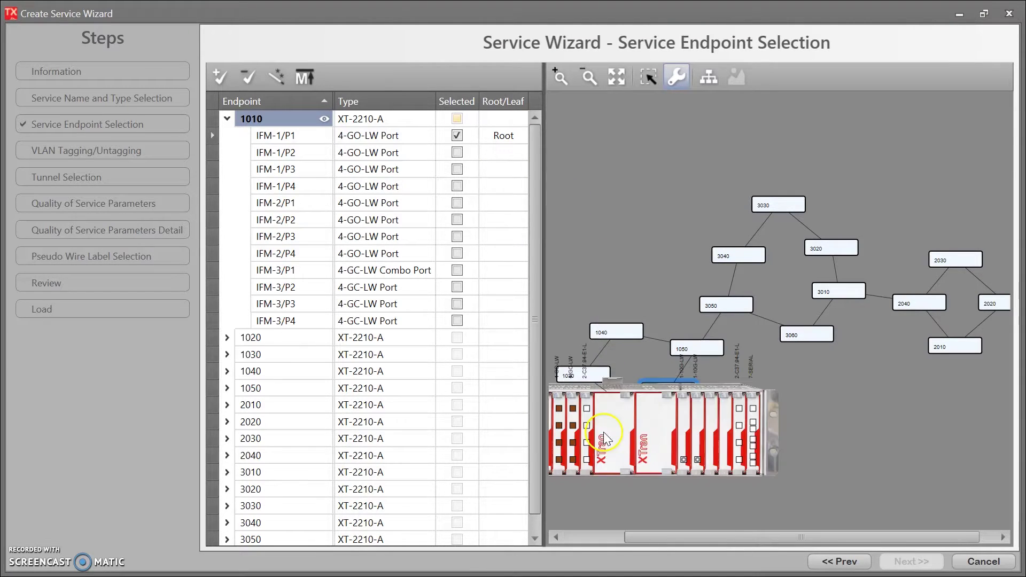
left_click(560, 409)
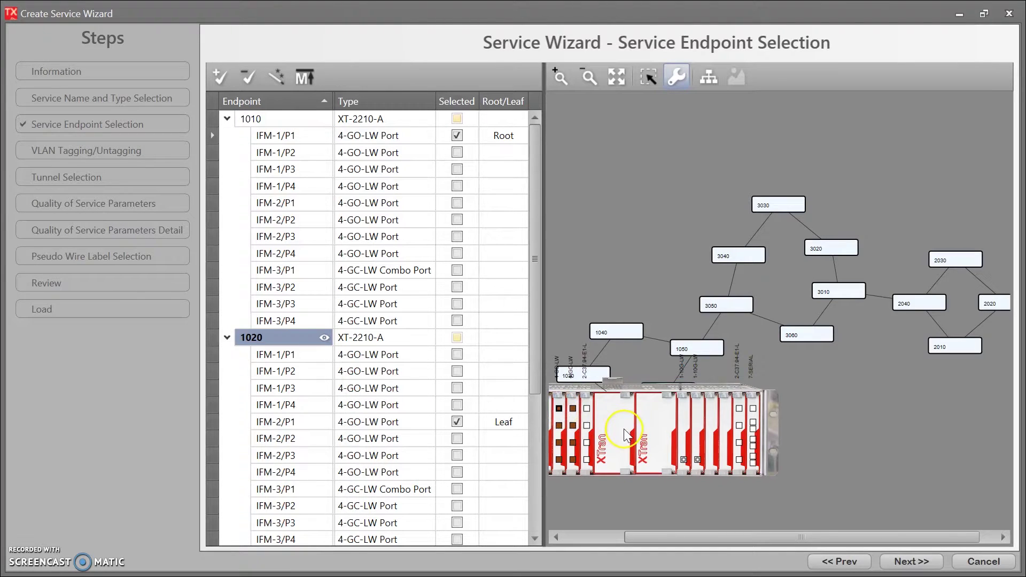
left_click_drag(602, 380, 748, 372)
mouse_move(747, 372)
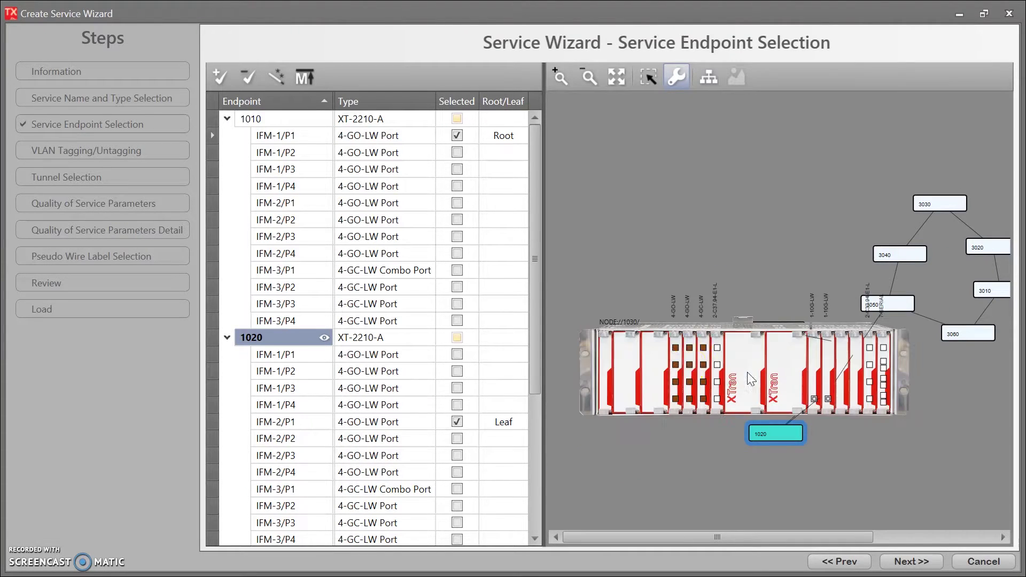
left_click(683, 361)
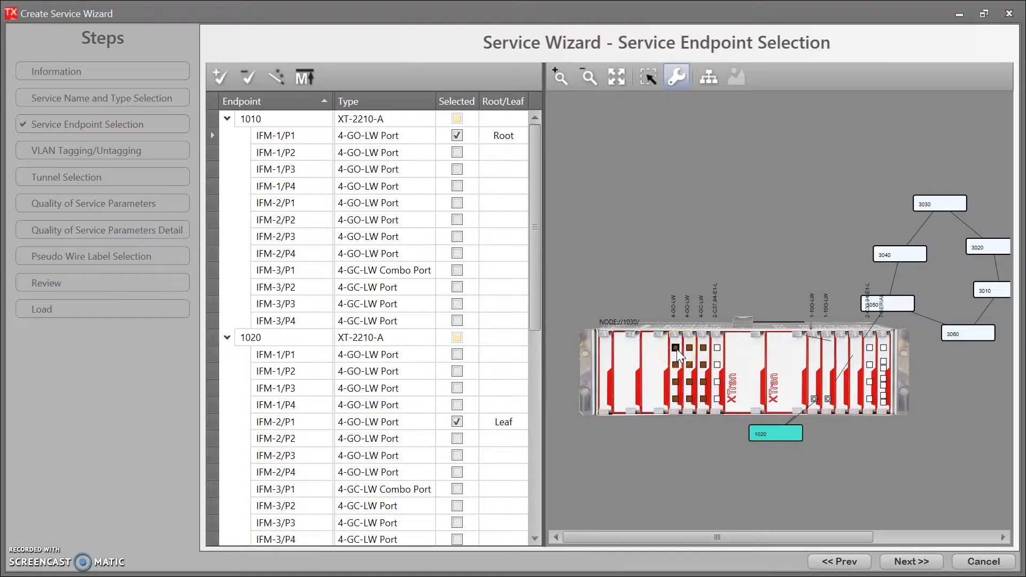
Step: Add port IFM-1/P1 of device 1040 and port IFM-2/P1 of device 1050 as endpoints, and accept the endpoint selection
mouse_move(770, 334)
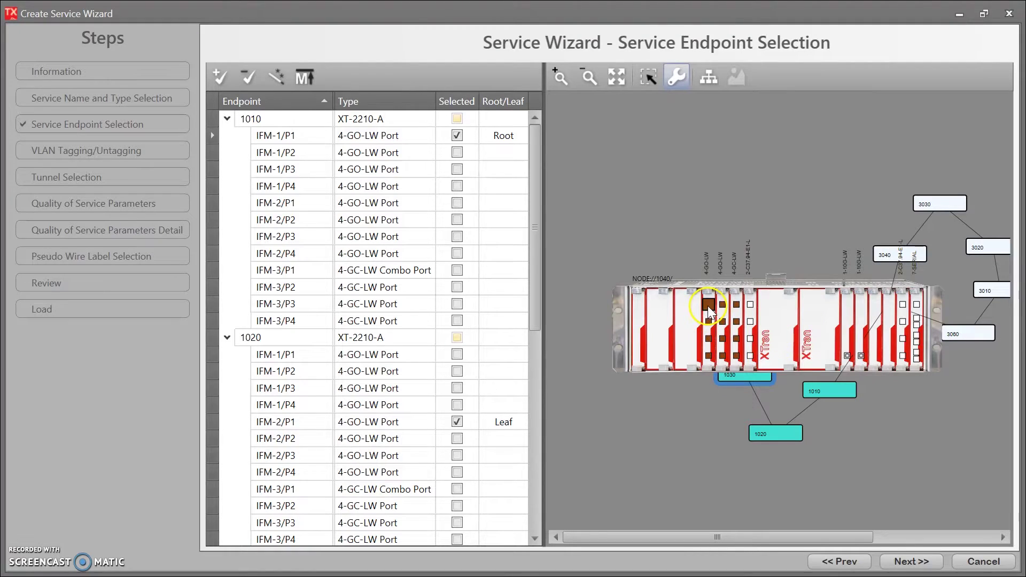
left_click(707, 305)
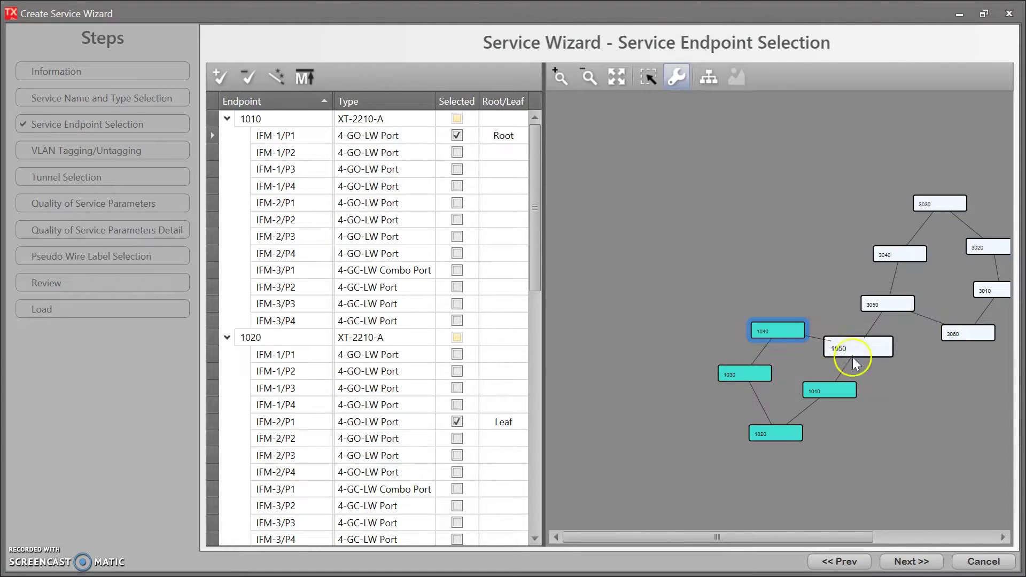
mouse_move(862, 348)
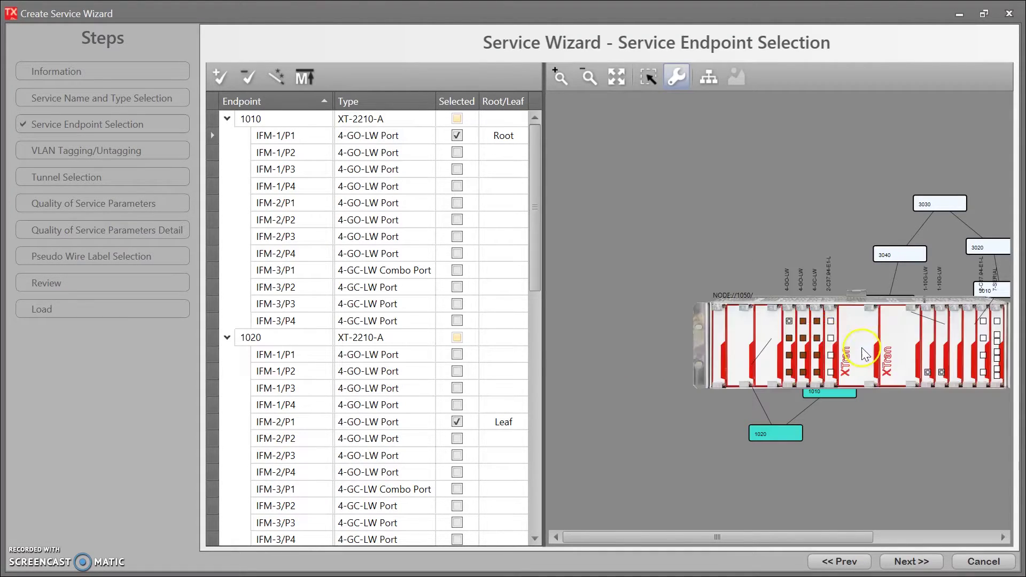
left_click(804, 322)
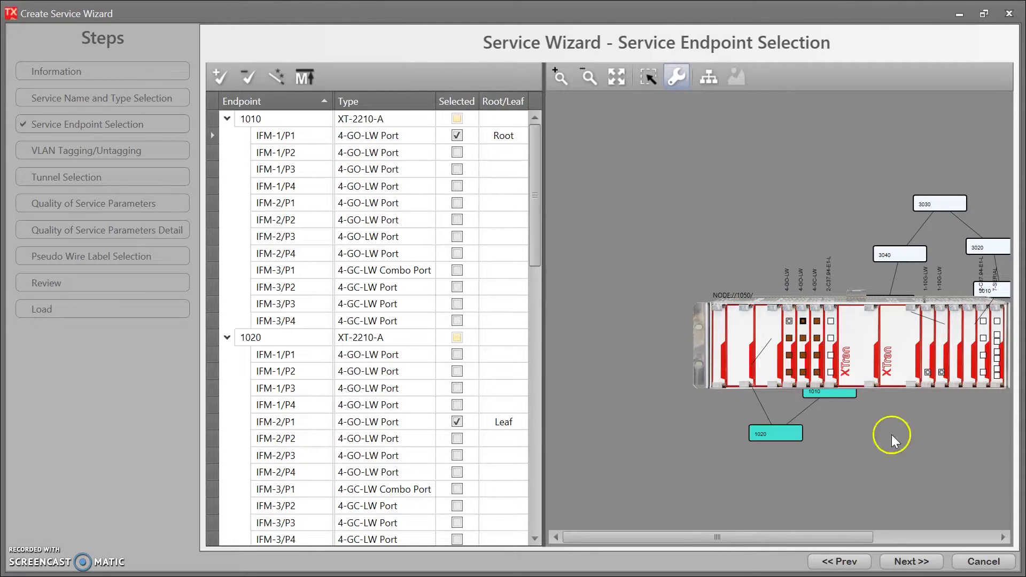
left_click(904, 562)
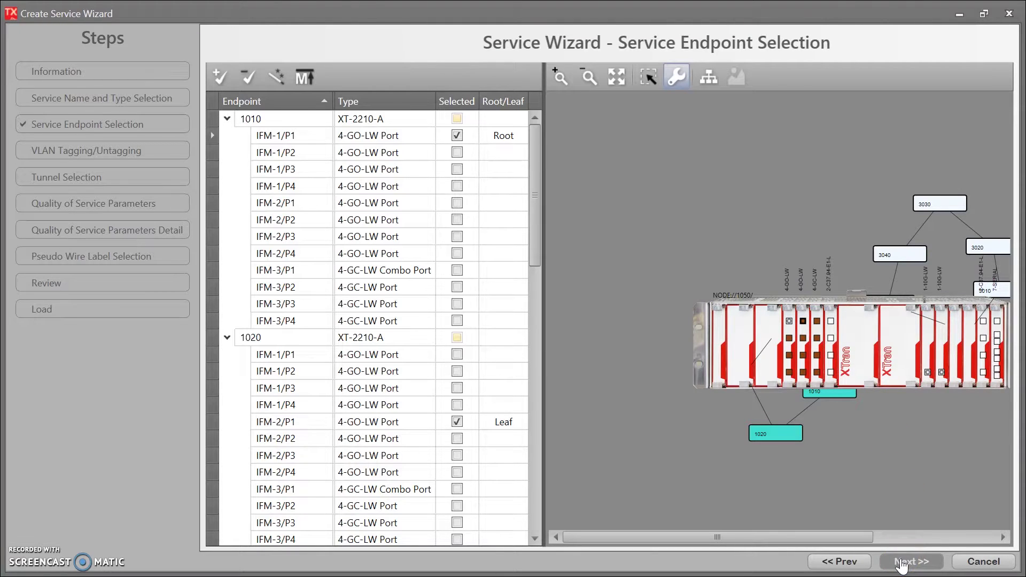
left_click(856, 444)
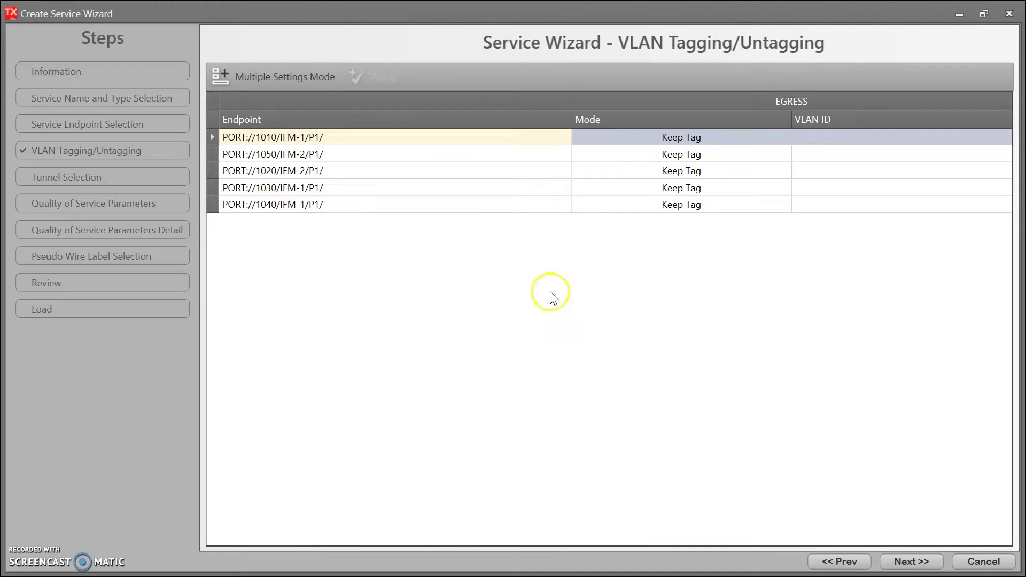
Step: Accept Keep Tag as the egress mode for all endpoints and assign the E tree Ring tunnel to the service
left_click(906, 561)
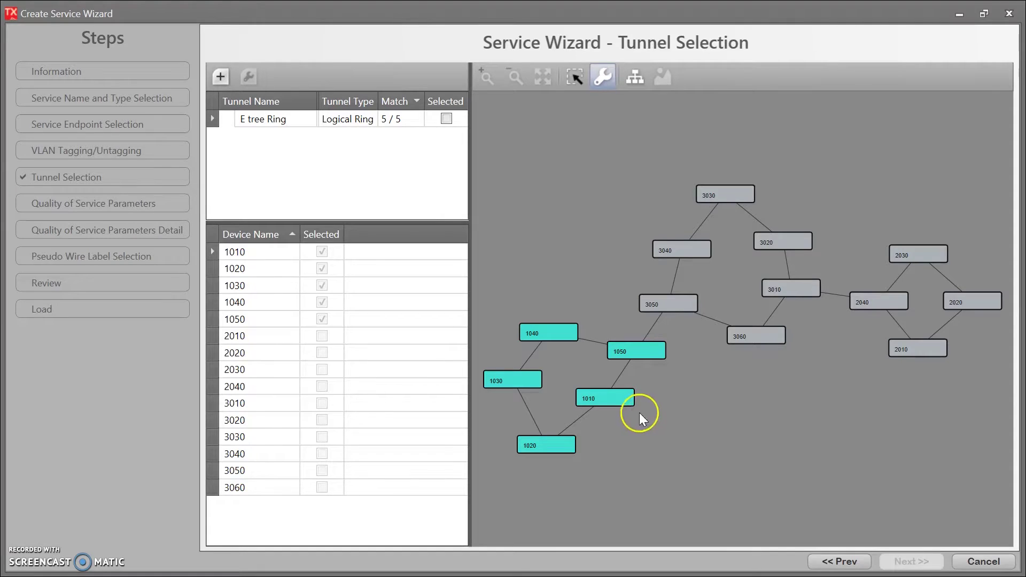
left_click_drag(637, 413, 761, 375)
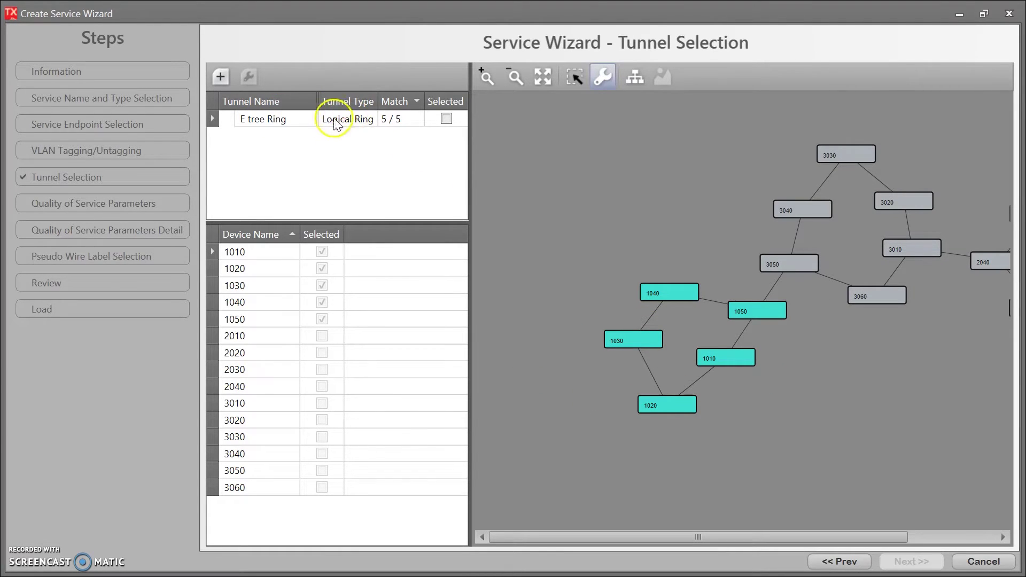
left_click(446, 119)
left_click(907, 562)
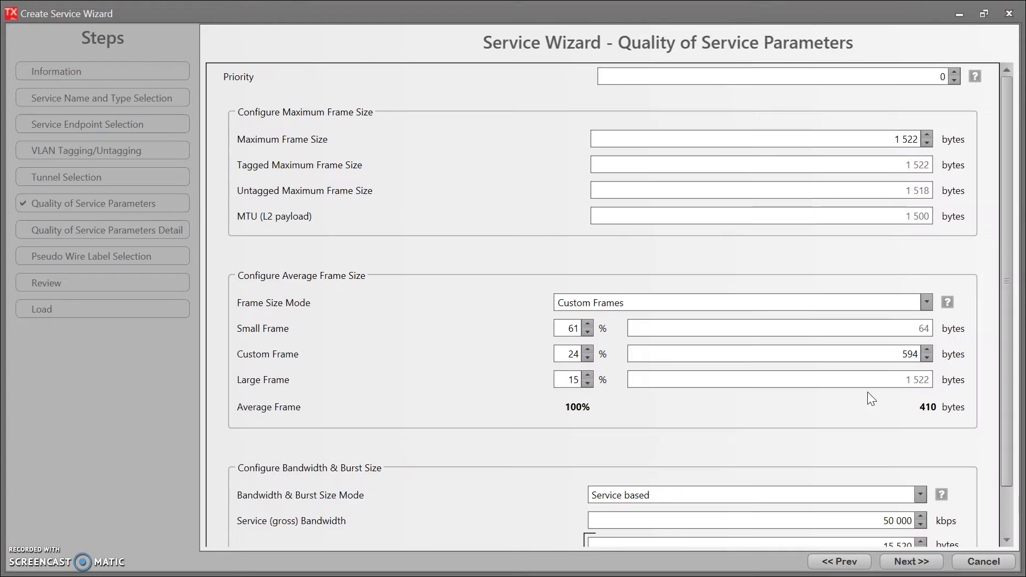
Step: Look through the quality of service parameters and accept the default priority, frame size and bandwidth settings
scroll(745, 418, "down", 2)
scroll(744, 422, "up", 2)
scroll(744, 422, "down", 2)
left_click(900, 562)
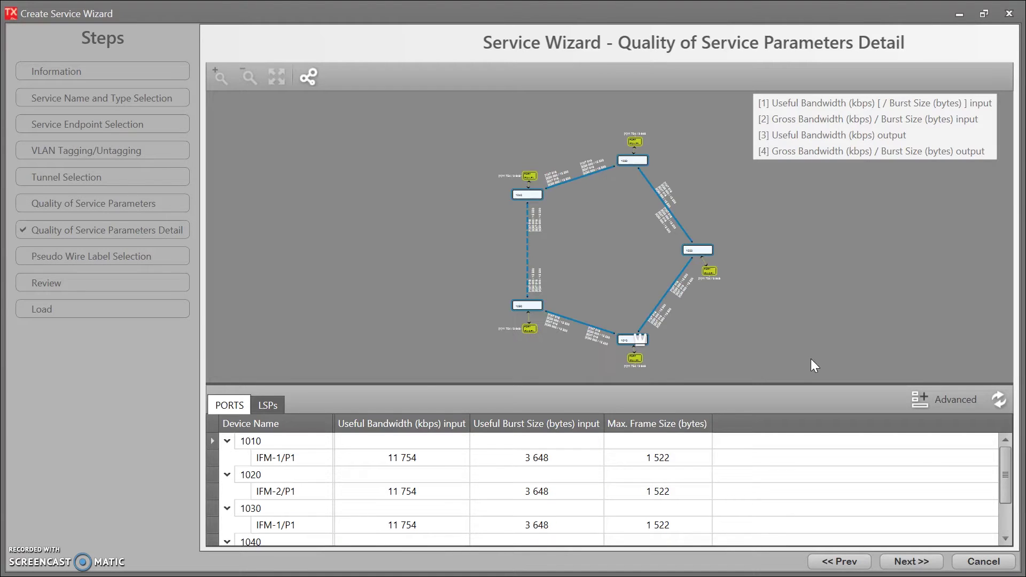
Step: Inspect the bandwidth details on the ring diagram, and accept them together with the proposed pseudo wire labels
left_click(546, 266)
scroll(516, 247, "up", 3)
left_click(915, 562)
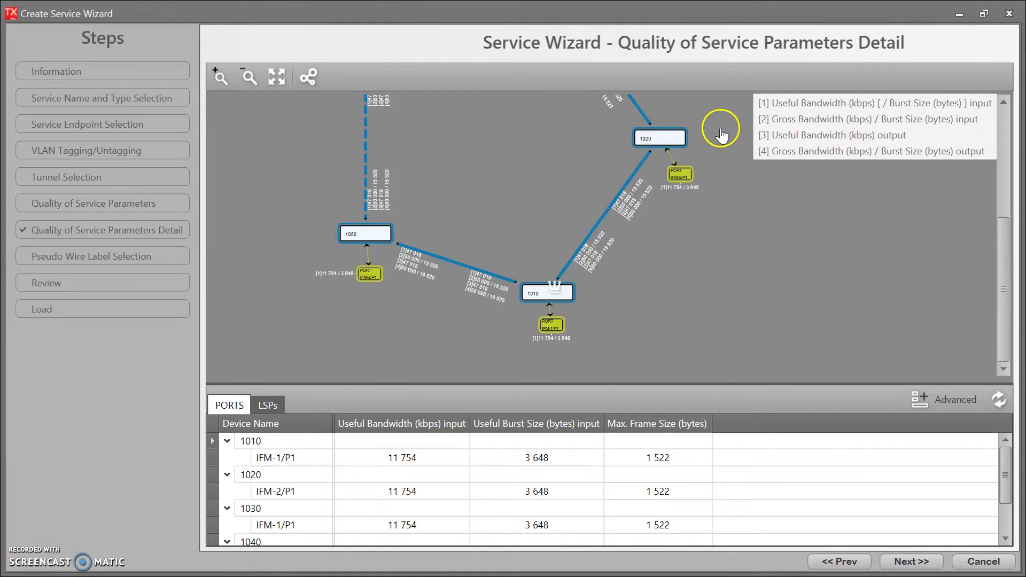
left_click_drag(721, 137, 742, 275)
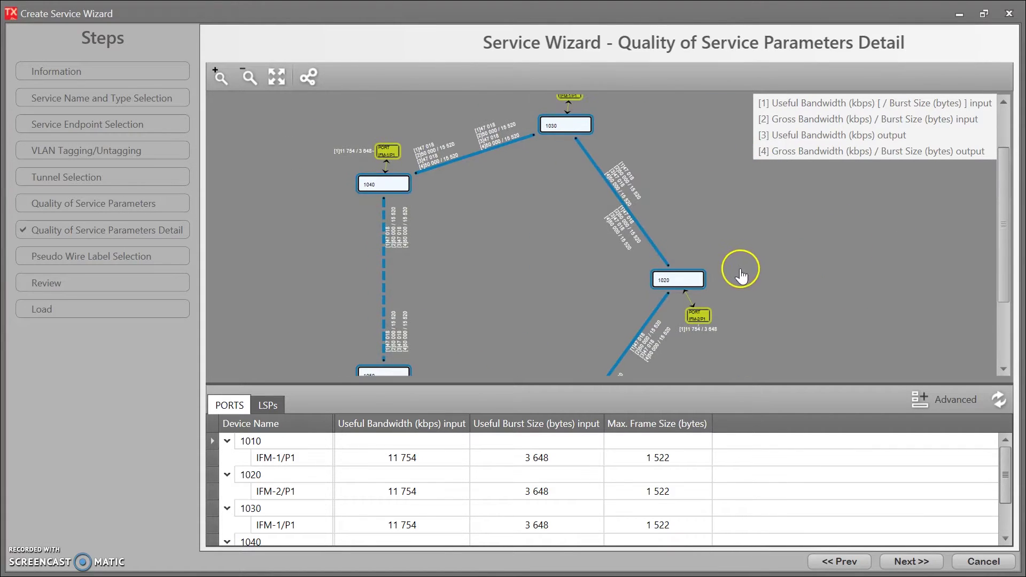
left_click(912, 562)
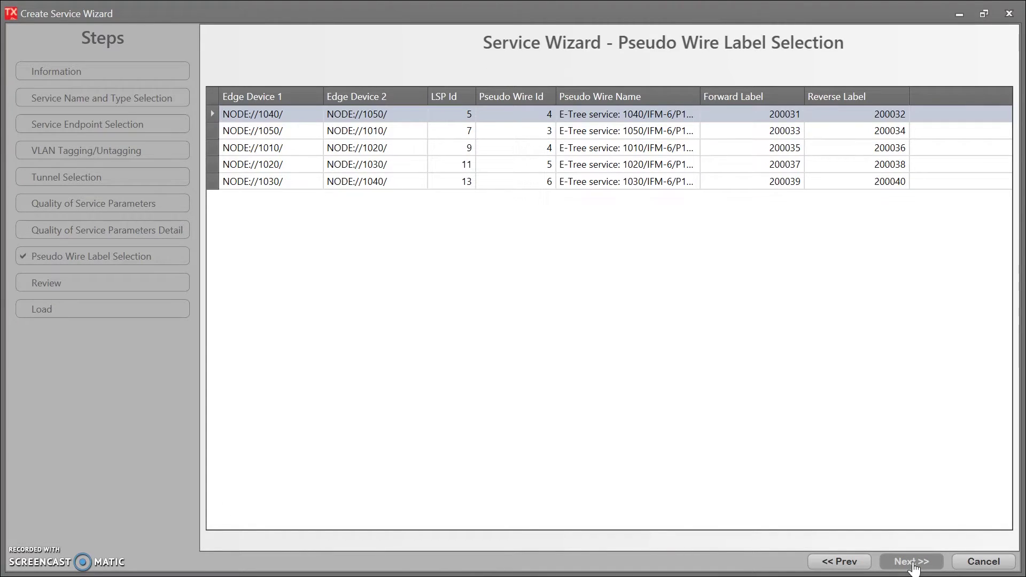
left_click(912, 562)
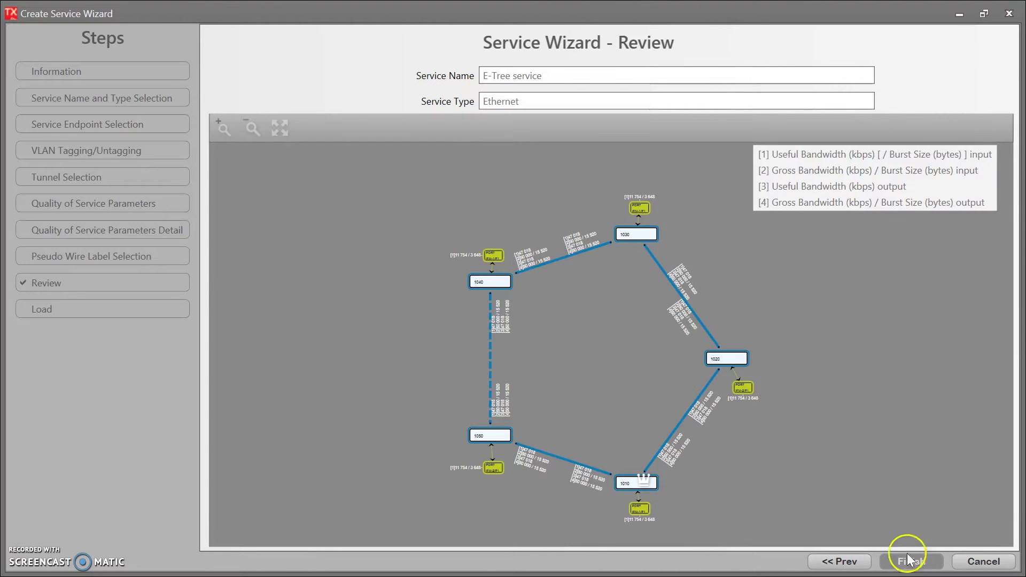
Step: Review the E-Tree service ring diagram, examining the root device 1010, the leaf devices, their ports and the bandwidth labels on the links
left_click_drag(718, 470, 723, 430)
scroll(628, 431, "up", 4)
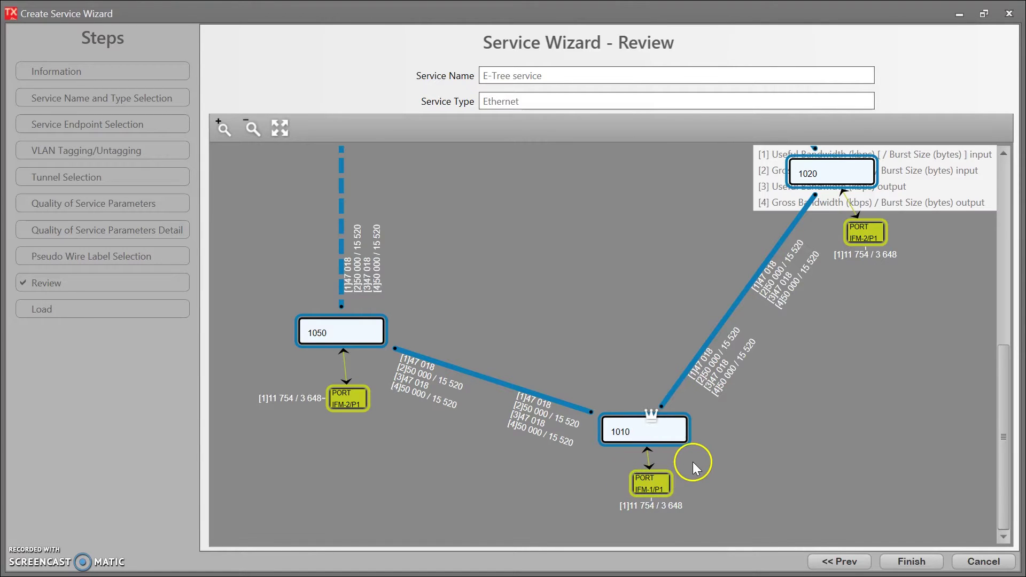
scroll(692, 463, "down", 1)
left_click_drag(614, 314, 607, 398)
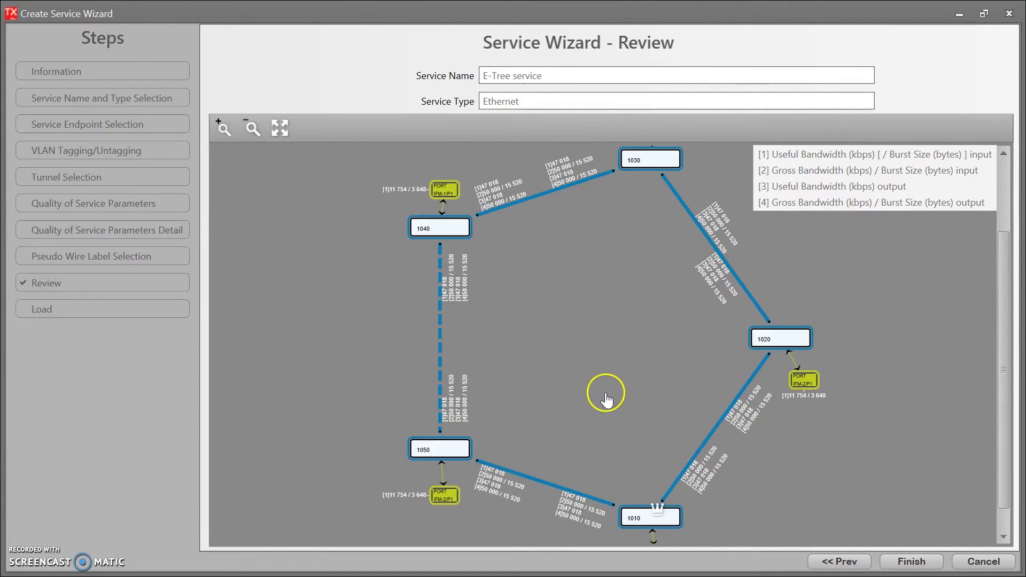
left_click_drag(650, 235, 618, 314)
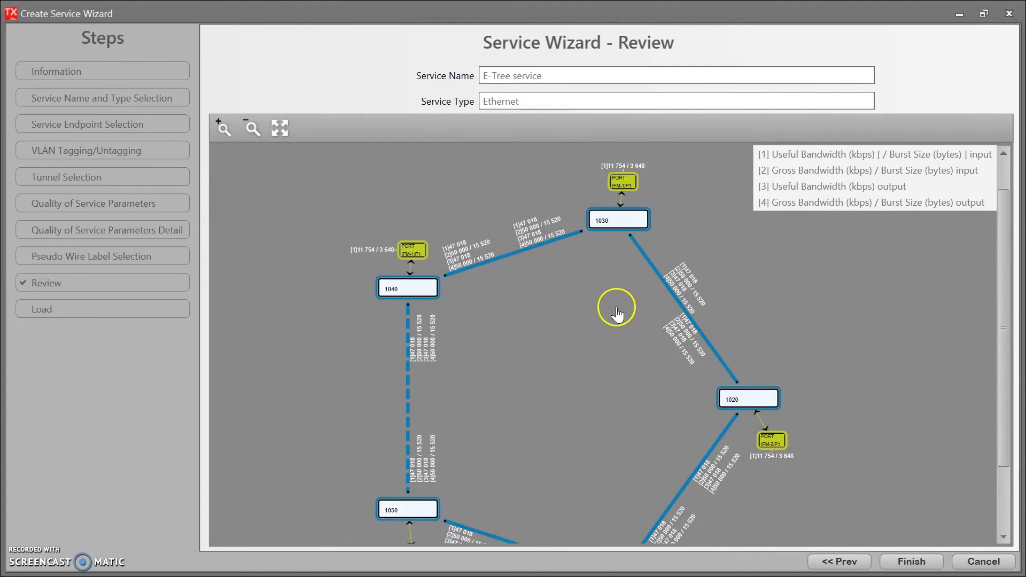
left_click_drag(813, 481, 844, 336)
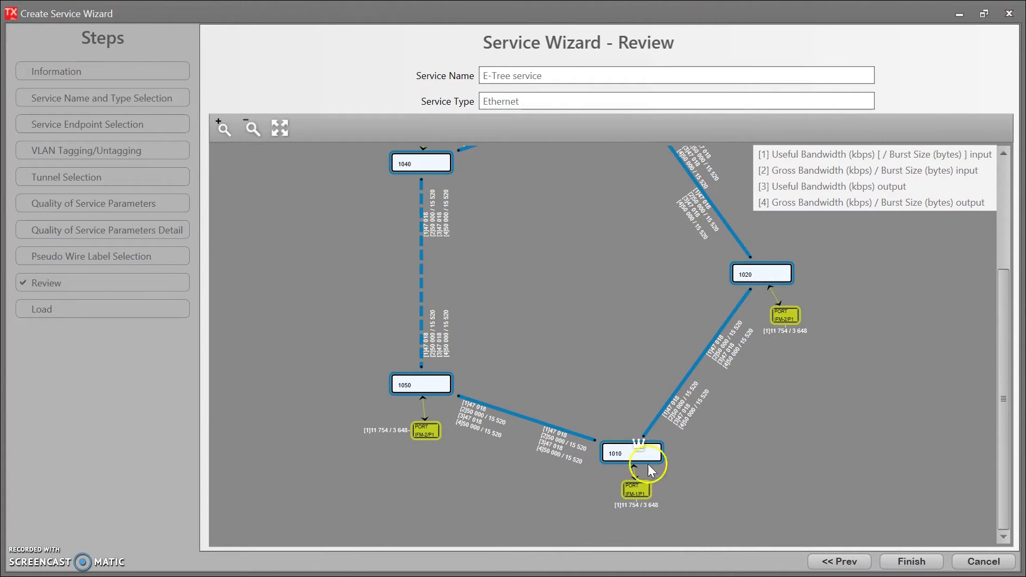
scroll(486, 360, "up", 2)
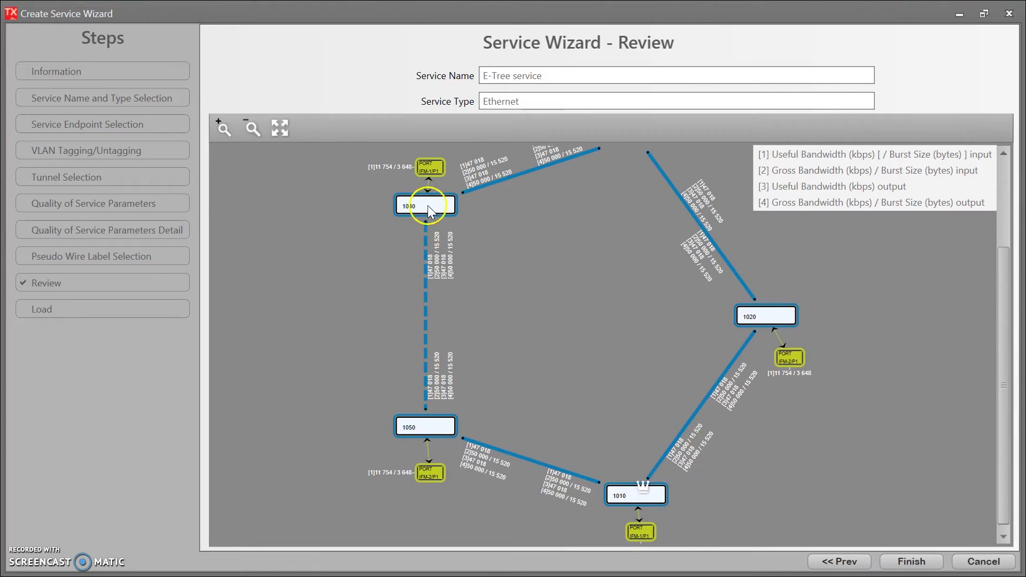
Step: Finish creating the E-Tree service and close the wizard without loading the configuration onto the devices
left_click(888, 564)
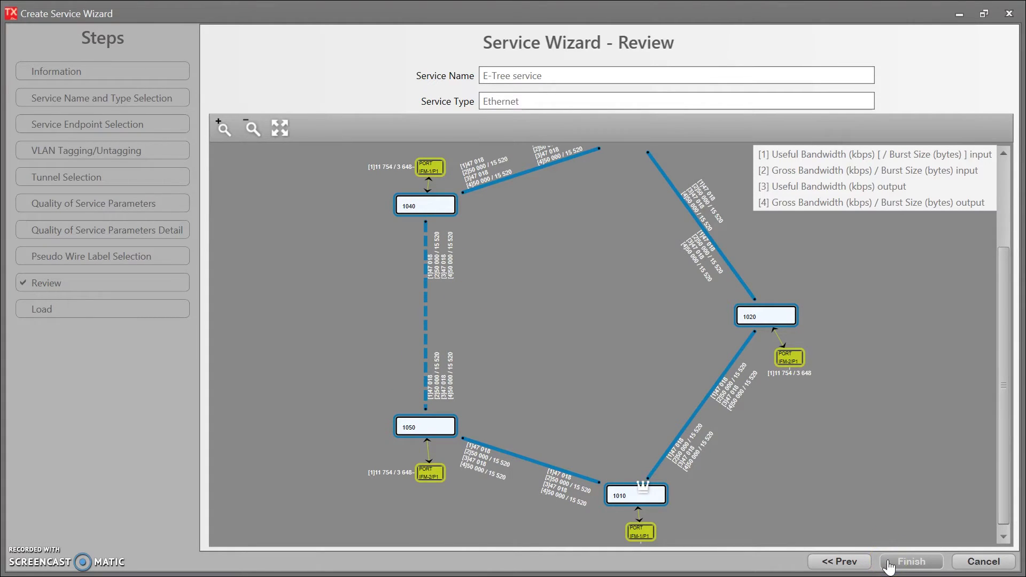
left_click(889, 564)
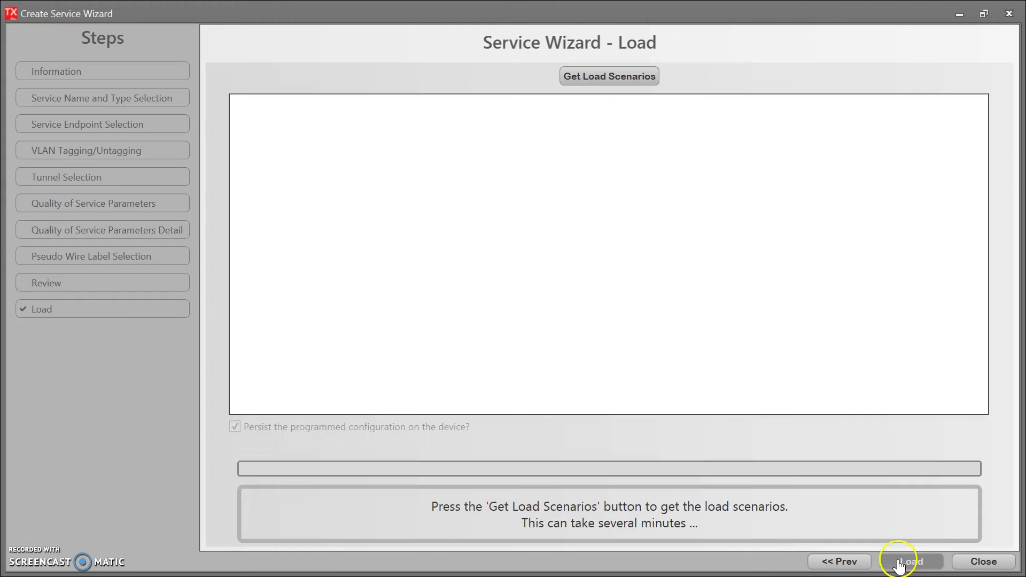
left_click(984, 563)
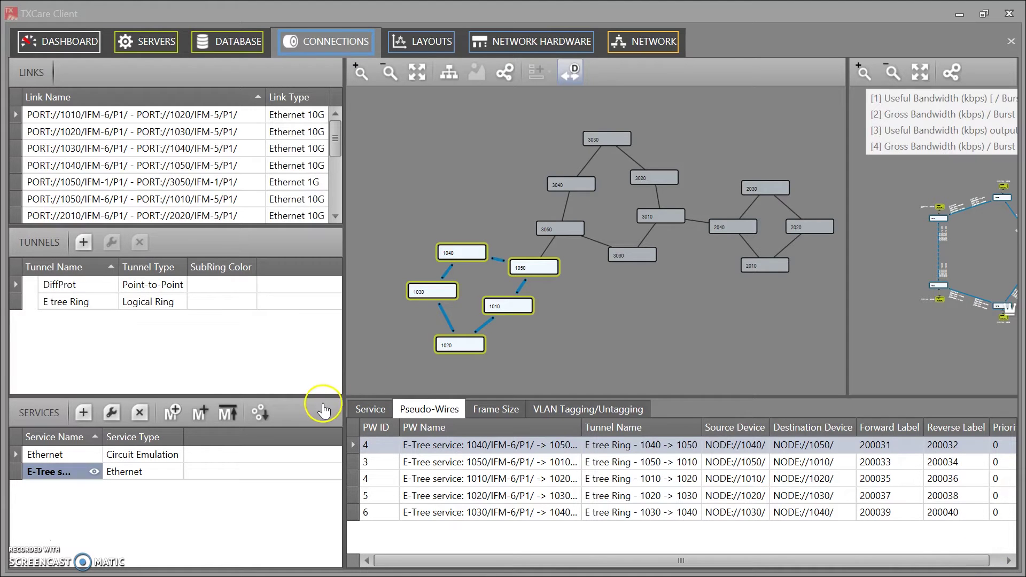